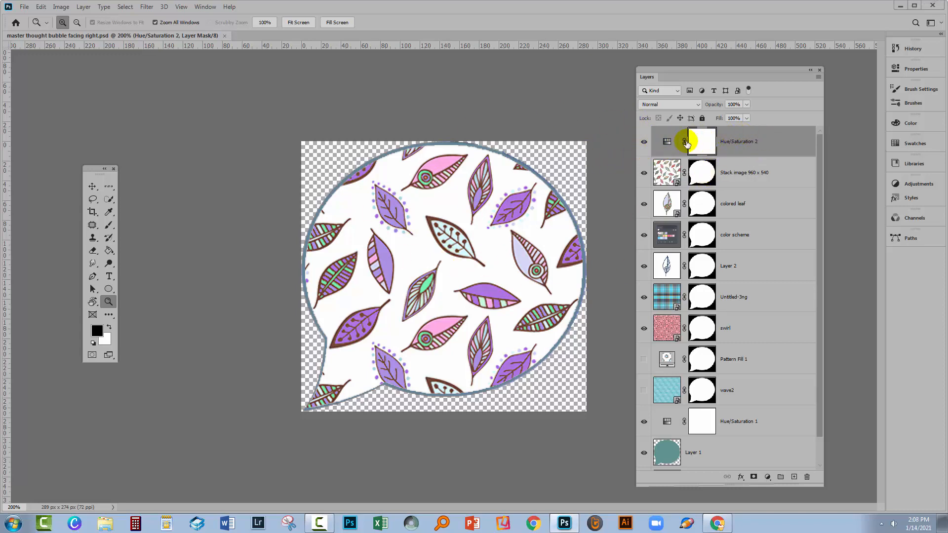
Delete the Hue/Saturation 2 adjustment layer from the top of the layer stack
click(643, 142)
click(643, 142)
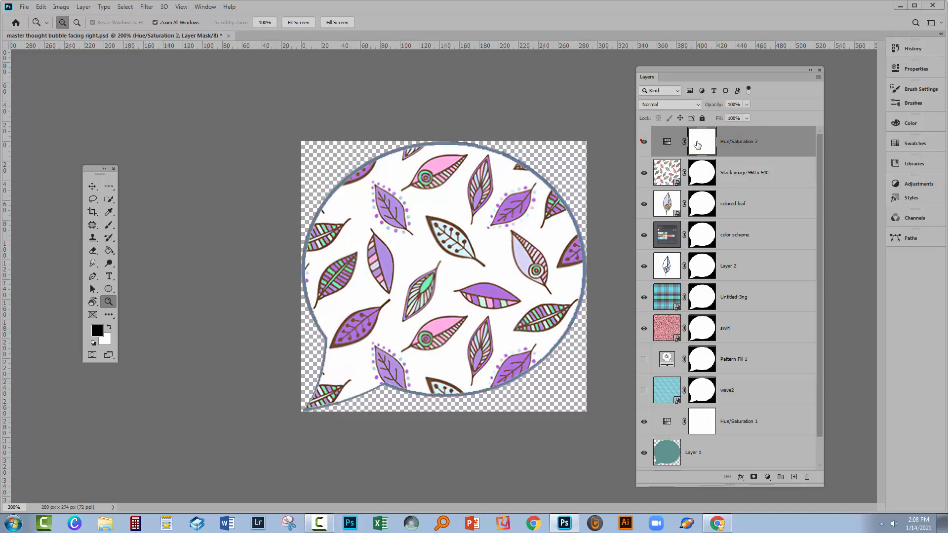
drag(768, 141, 807, 479)
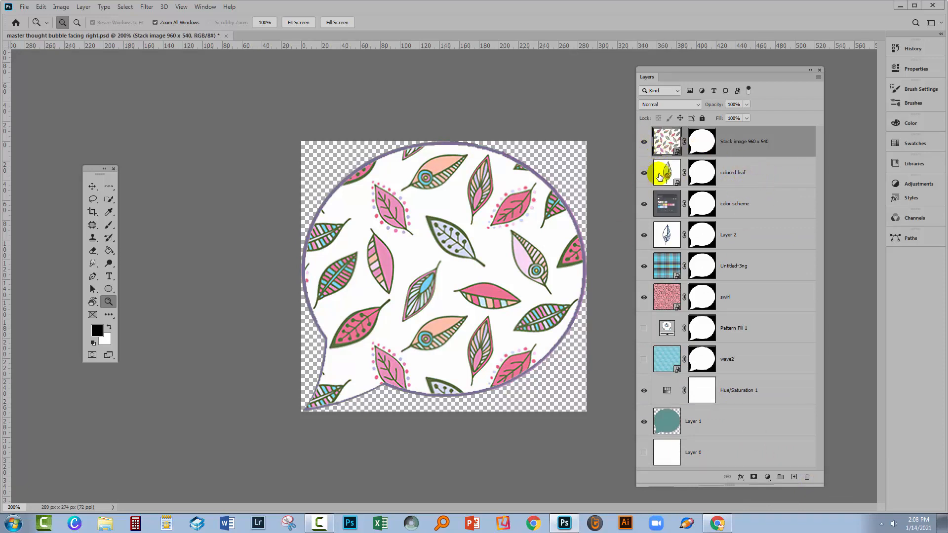
Delete the seven layers from colored leaf down to wave2, keeping the Stack image 960 x 540 layer
click(644, 142)
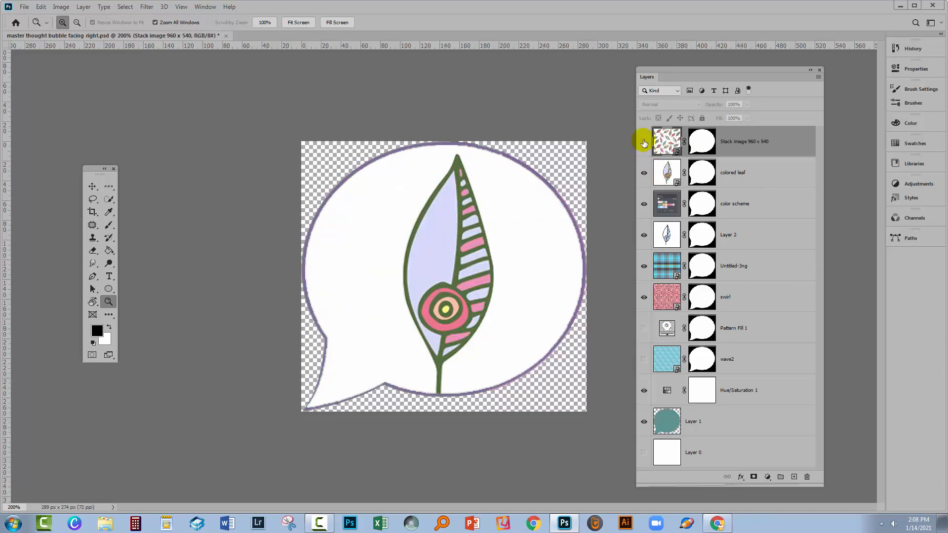
click(644, 142)
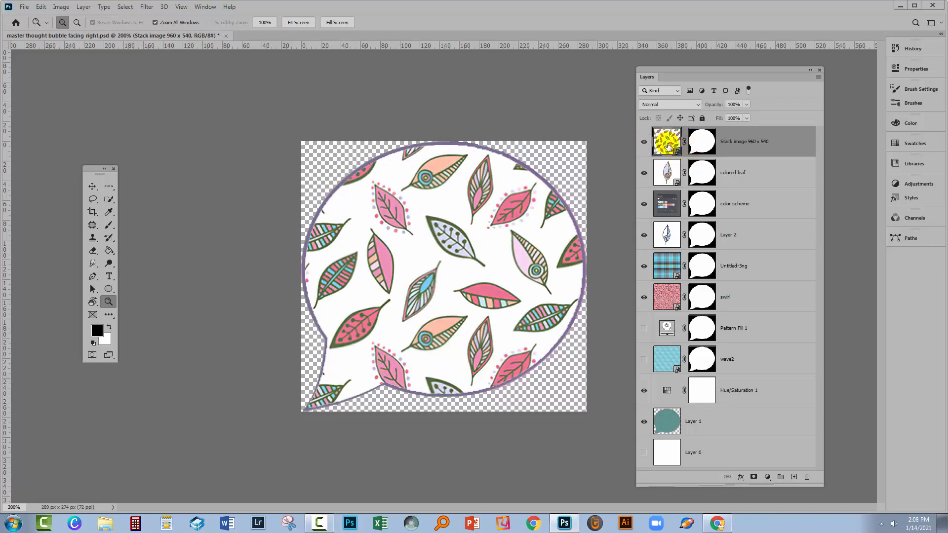
click(724, 174)
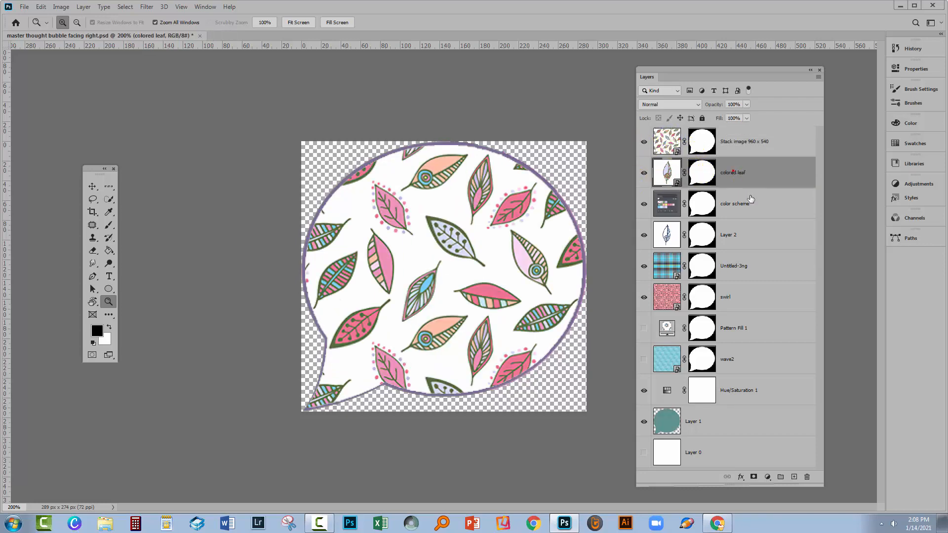
shift+click(736, 363)
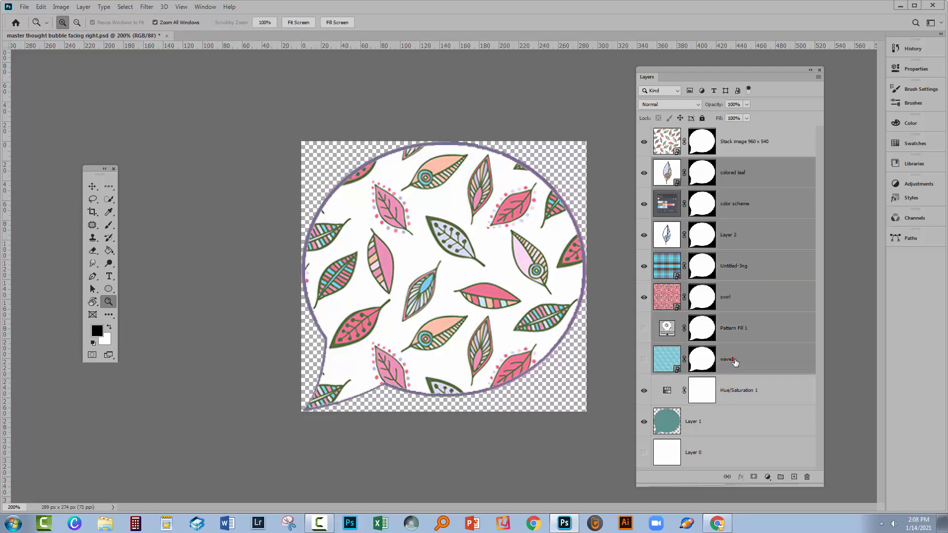
drag(739, 359, 804, 476)
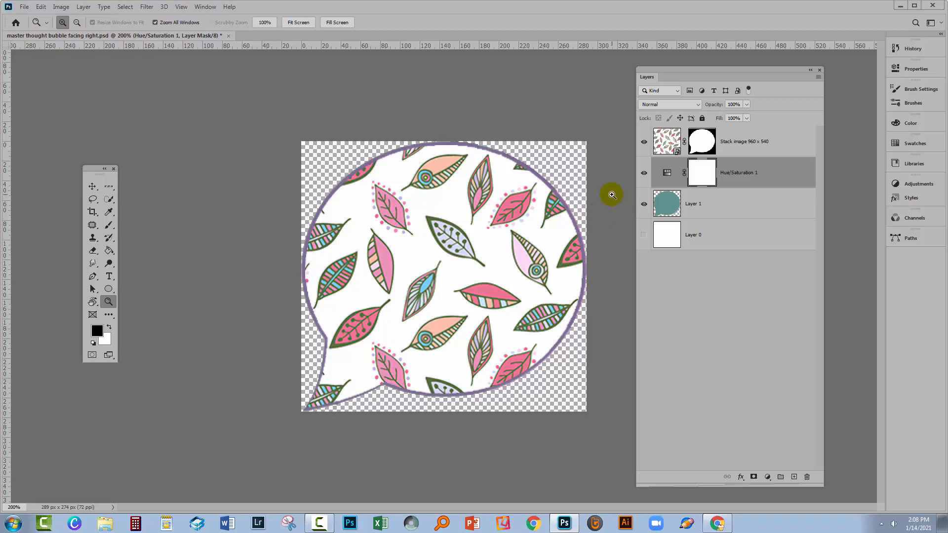
Delete the Hue/Saturation 1 adjustment layer above Layer 1
click(646, 174)
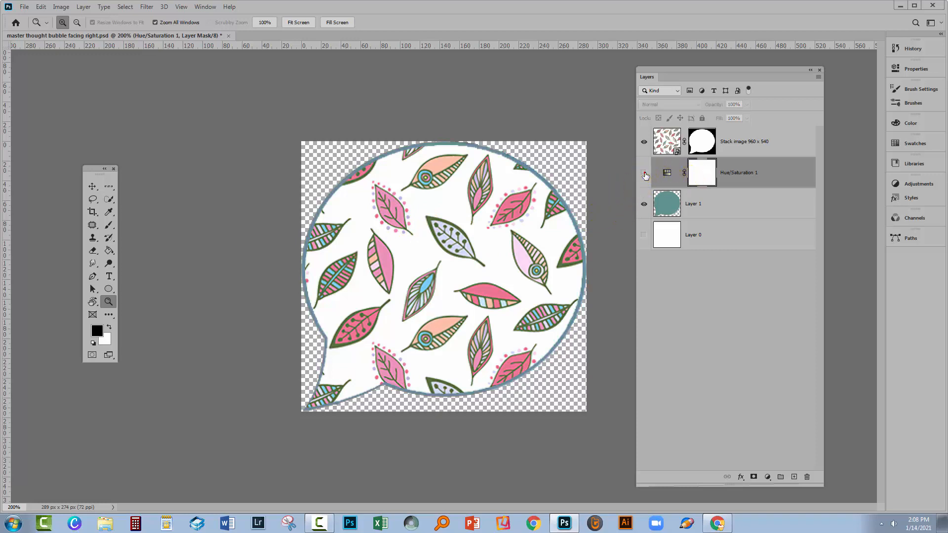
click(647, 174)
drag(730, 165, 807, 477)
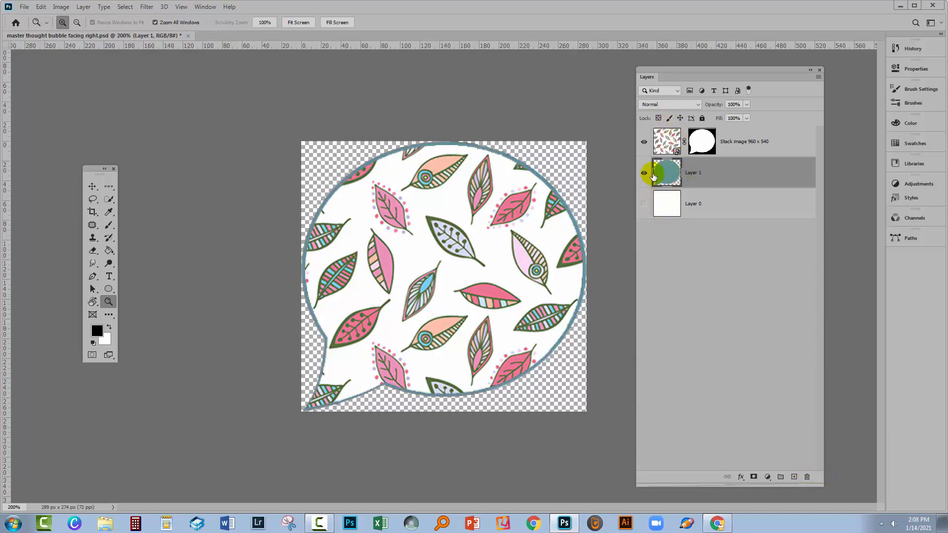
Hide and reshow Layer 1 and the Stack image layer in turn to check what each contributes
click(644, 173)
click(644, 173)
click(643, 142)
click(644, 142)
Create a layer group and move the Stack image 960 x 540 layer into it
click(678, 148)
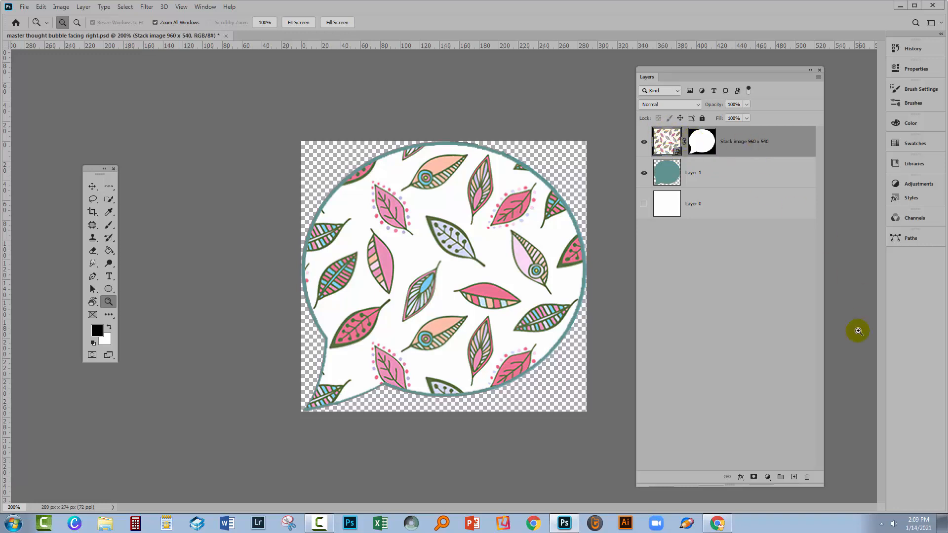
click(780, 477)
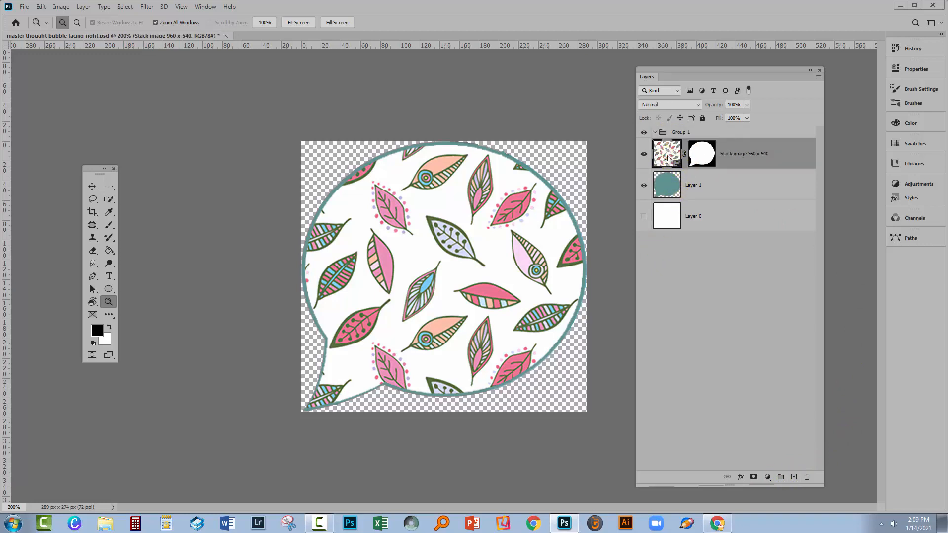
drag(668, 158, 671, 132)
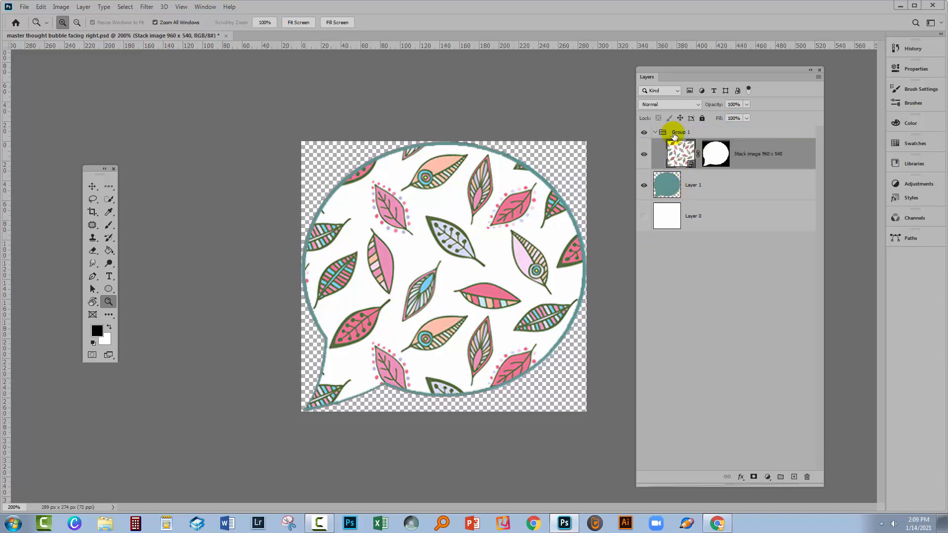
Transfer the bubble-shaped layer mask from the Stack image layer to its group and shorten the Layers panel
click(717, 153)
drag(717, 154, 713, 131)
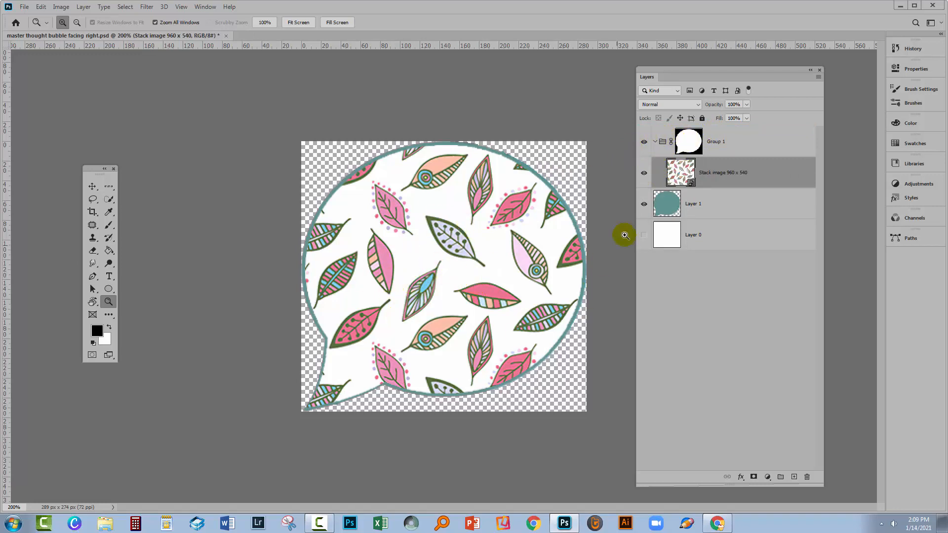
click(644, 173)
click(643, 173)
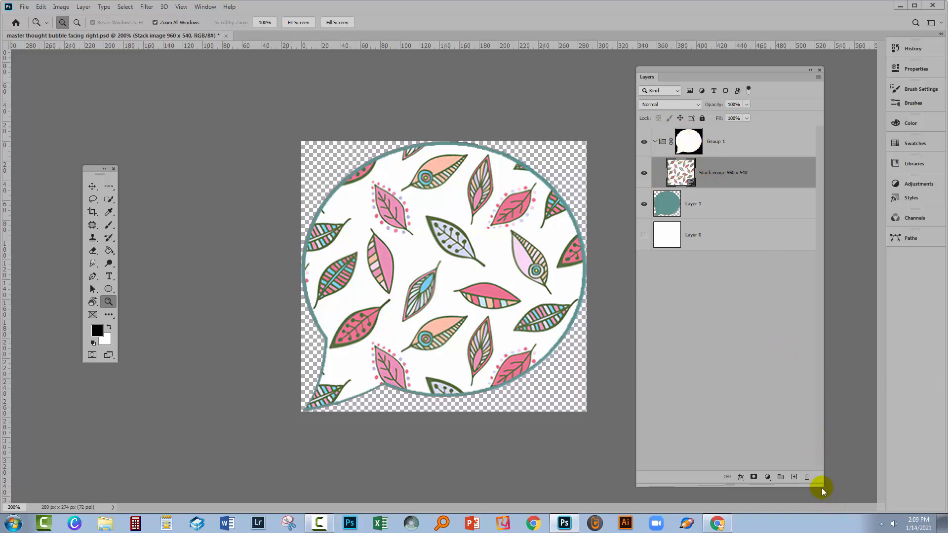
drag(819, 483, 825, 267)
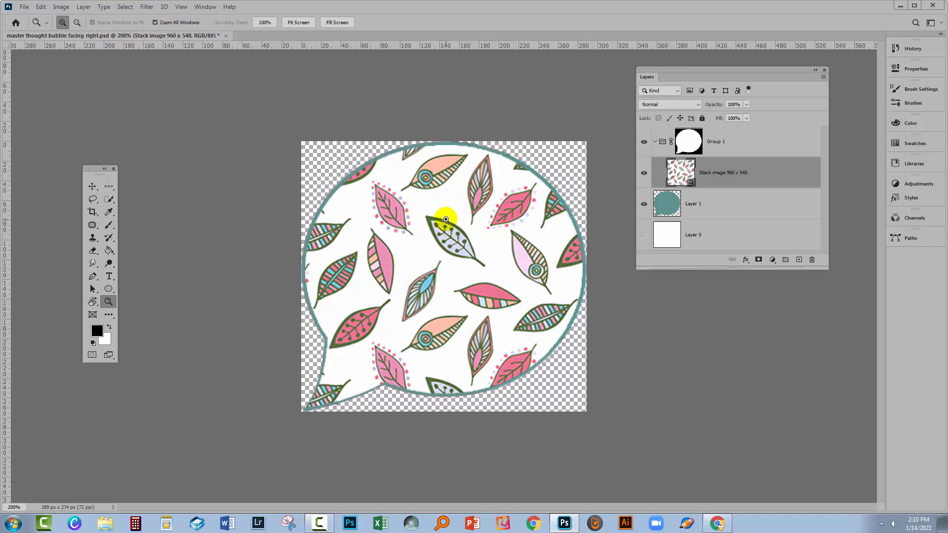
Save the document as the template "master thought bubble facing right template.psdt" with the sRGB ICC profile included
click(26, 7)
click(42, 139)
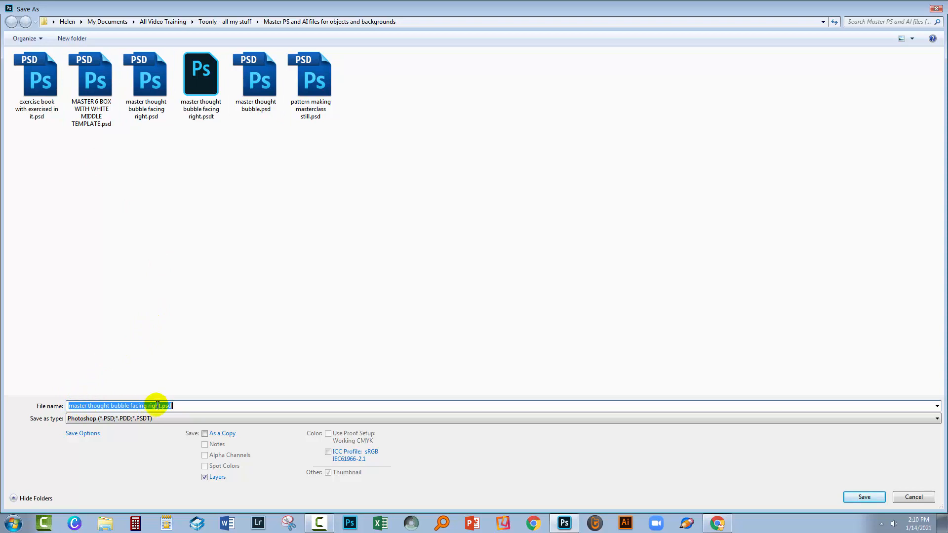
click(179, 406)
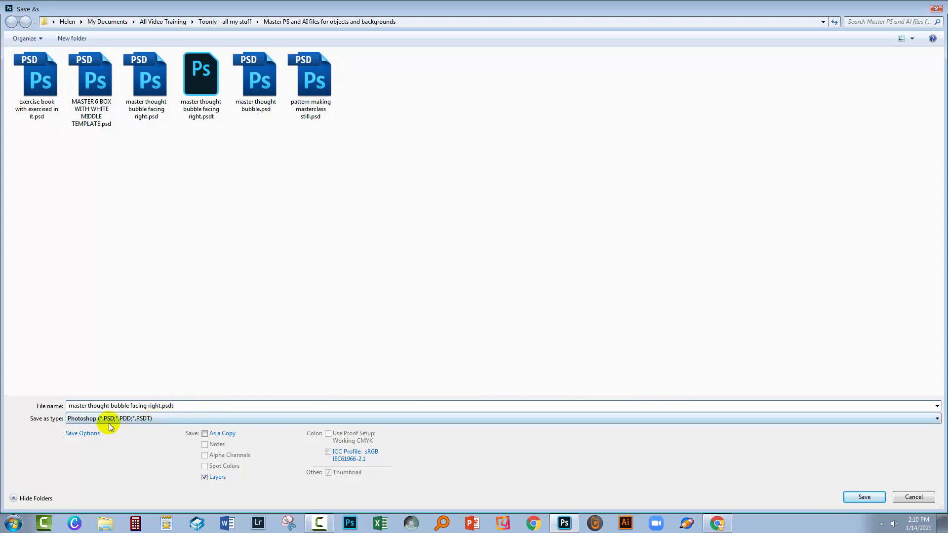
click(159, 406)
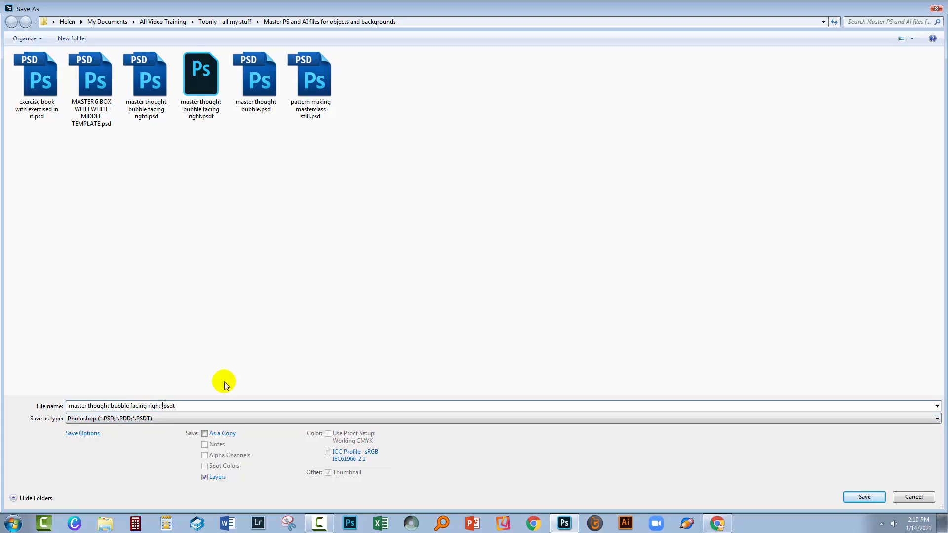
text(te,m)
key(BackSpace)
key(BackSpace)
text(mplate)
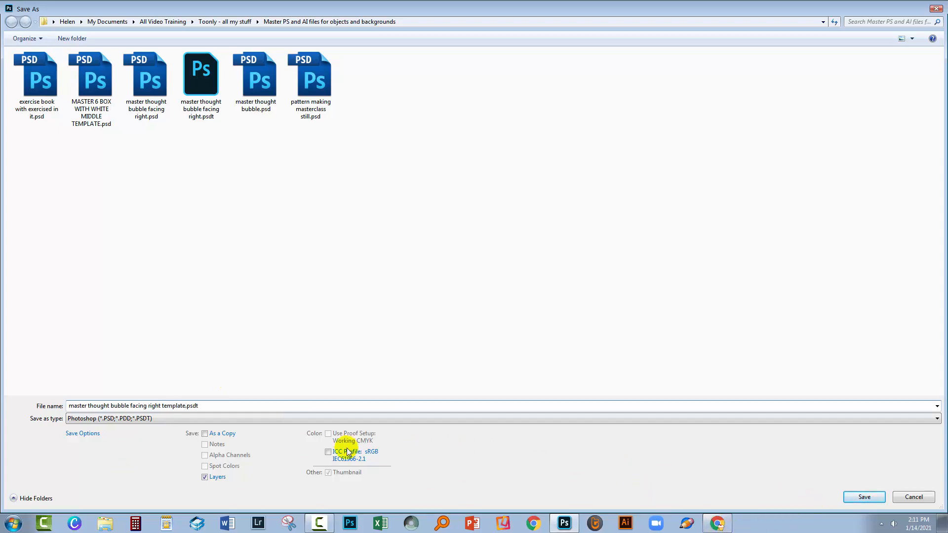
click(328, 452)
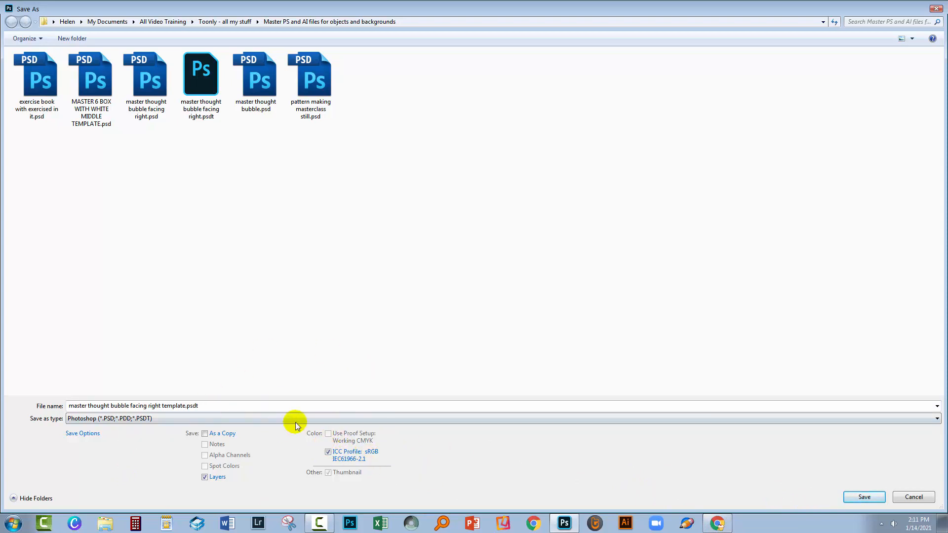
click(863, 496)
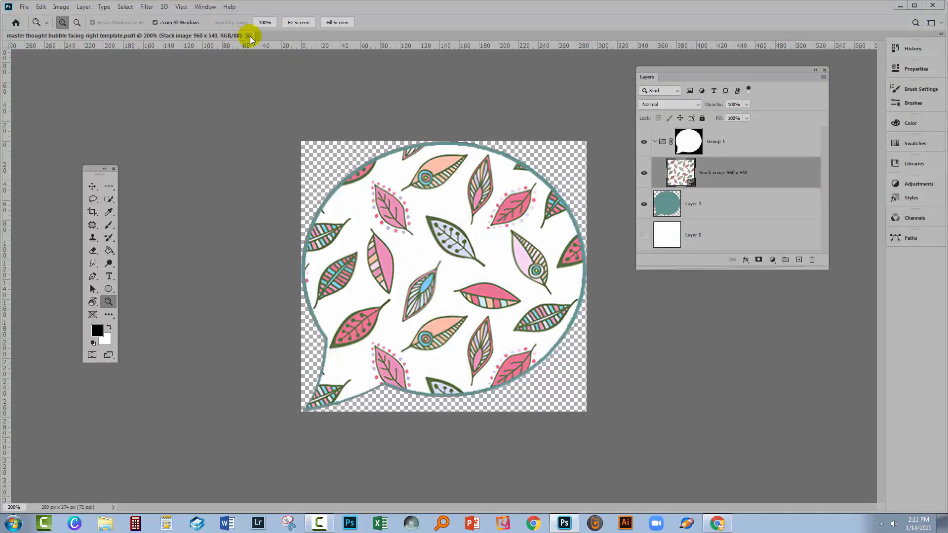
Close the document and open "master thought bubble facing right template.psdt" as a new untitled document
click(249, 36)
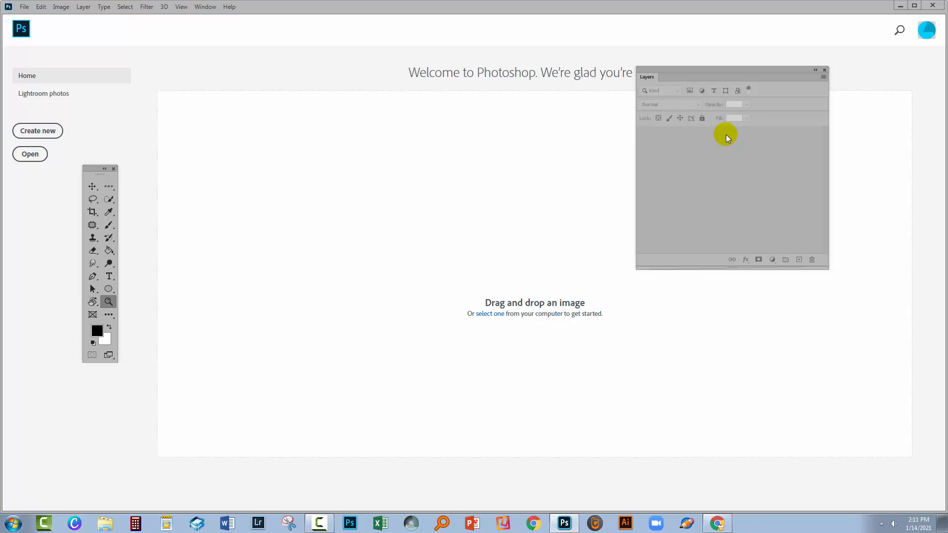
click(30, 154)
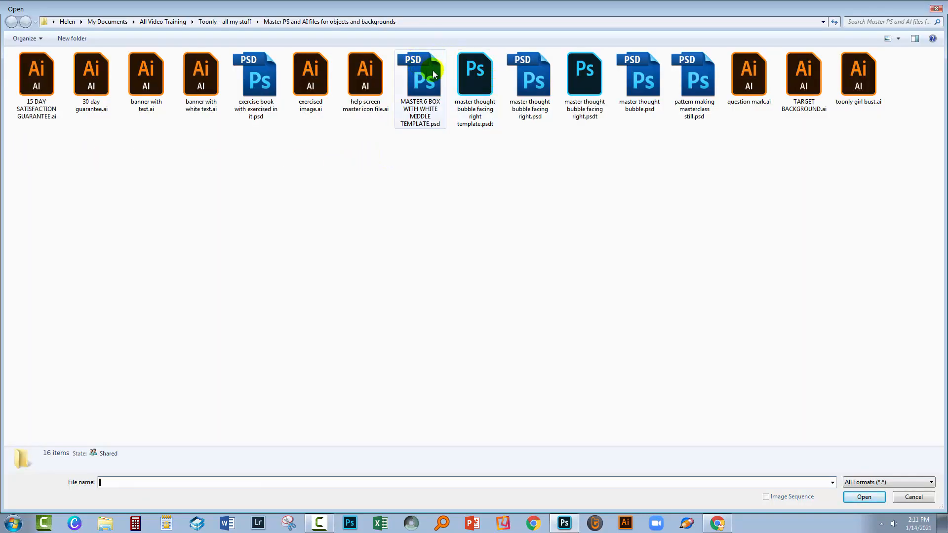
click(470, 74)
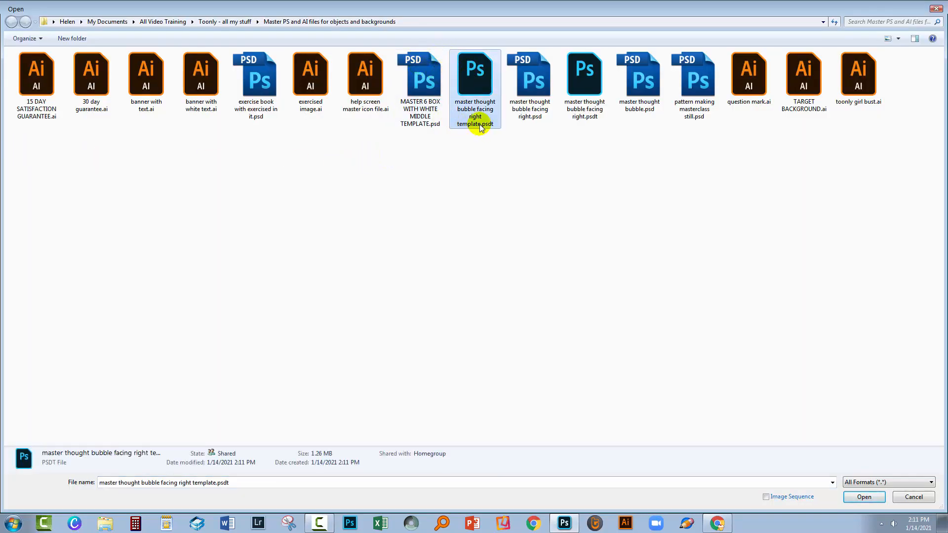
click(864, 498)
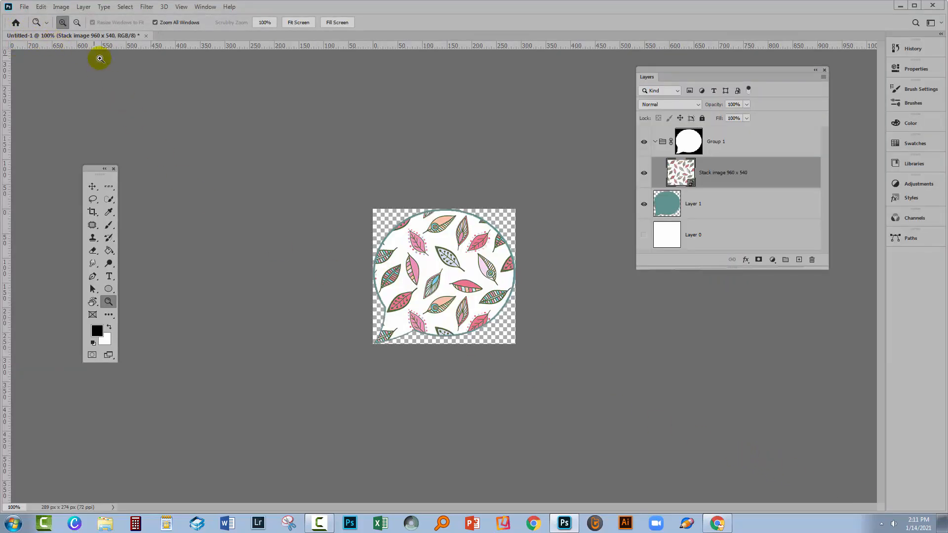
click(398, 293)
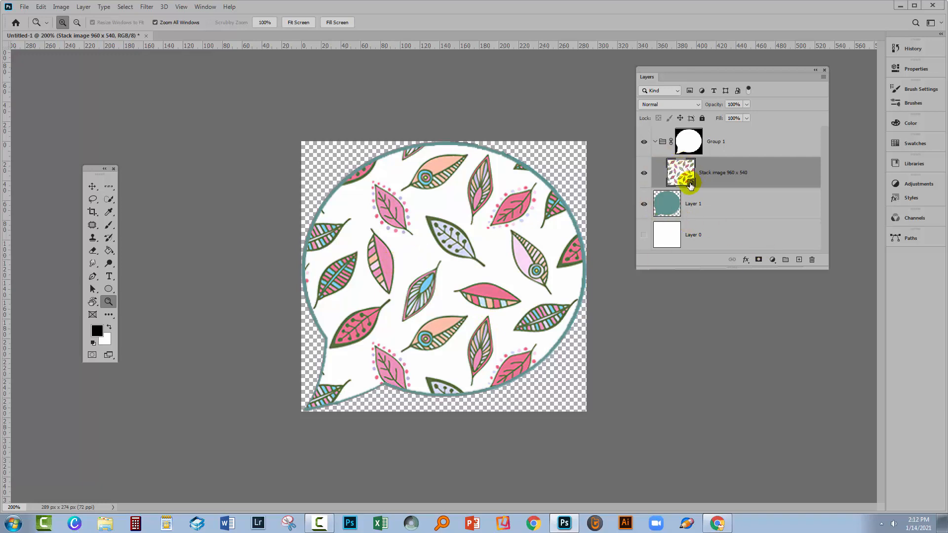
Place Untitled_Artwork10.jpg as an embedded image above the Stack image layer inside the masked group
right_click(782, 173)
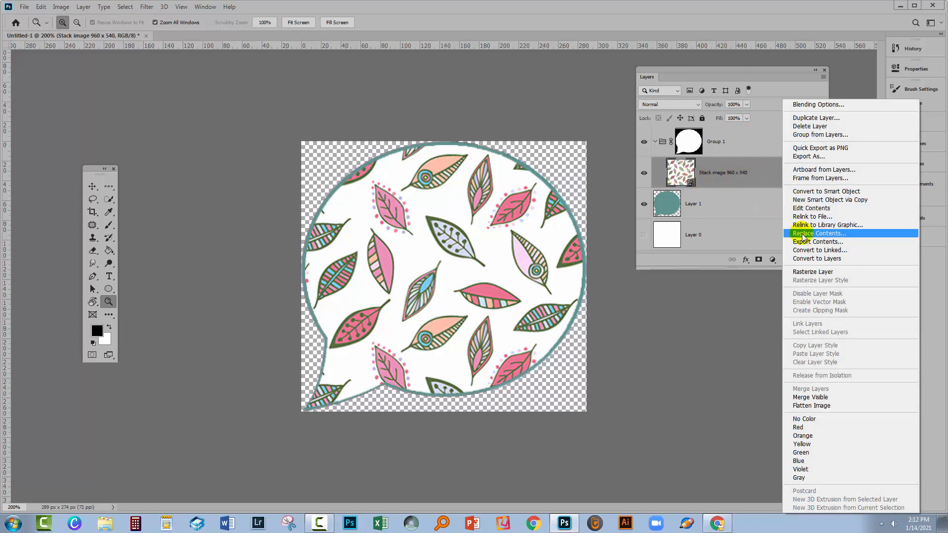
click(721, 173)
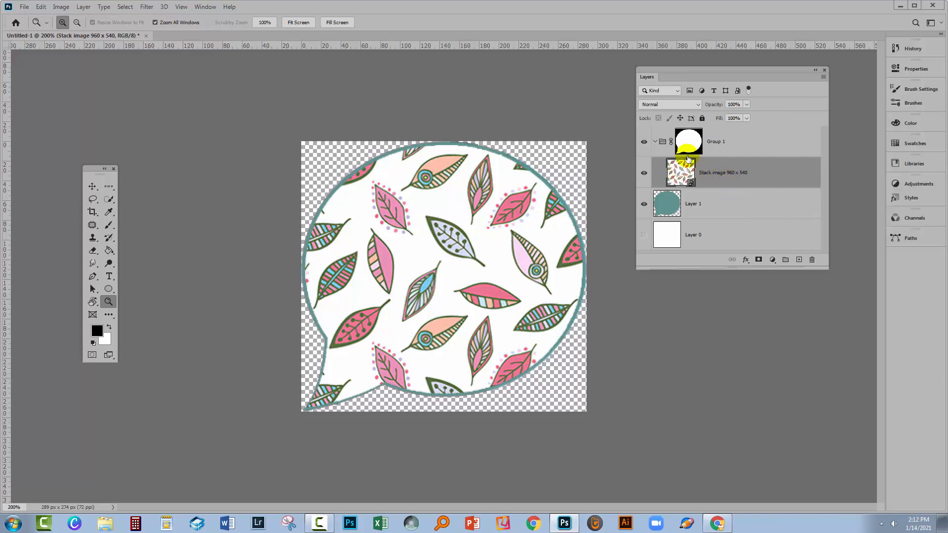
click(22, 8)
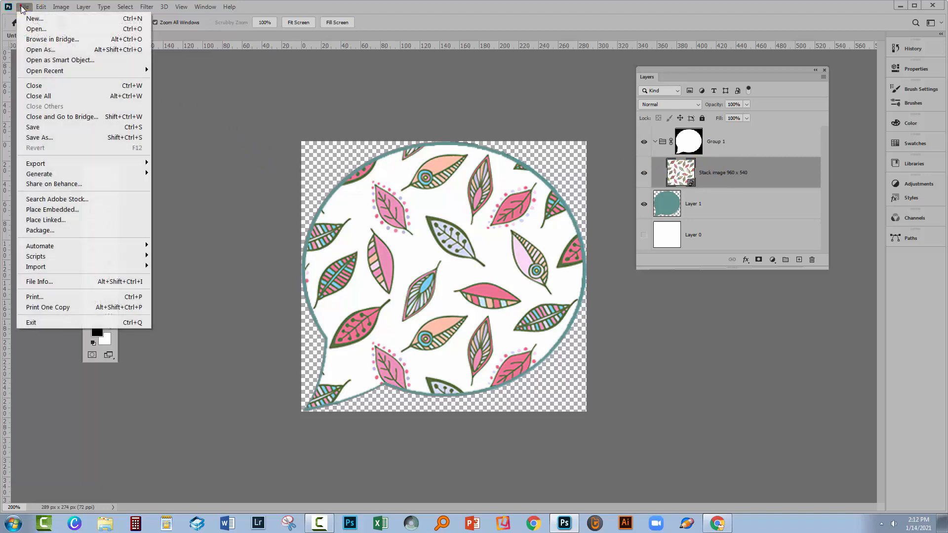
click(51, 209)
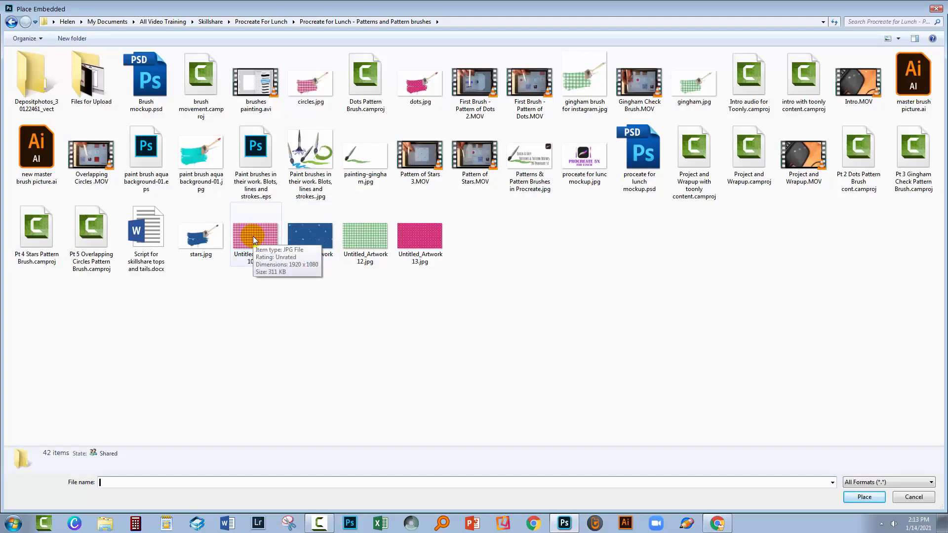
click(254, 237)
click(861, 498)
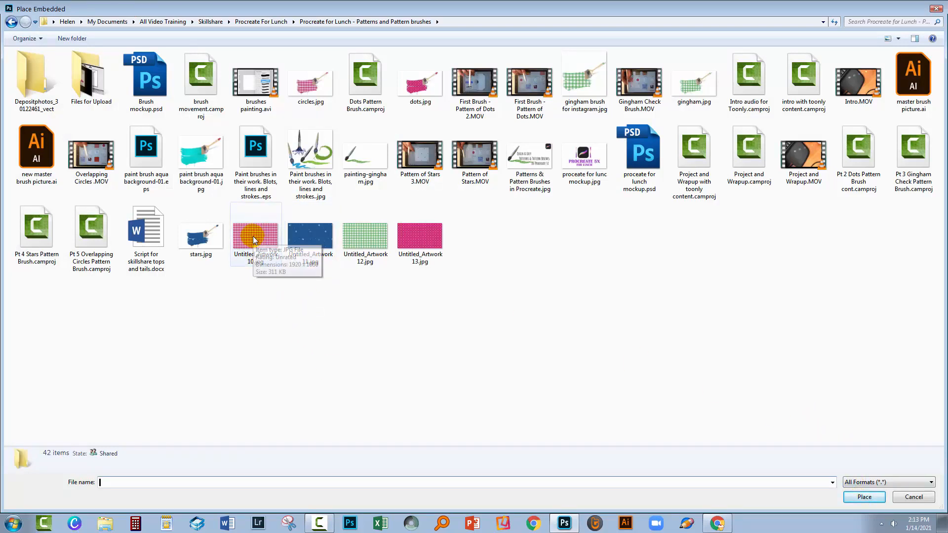
click(253, 236)
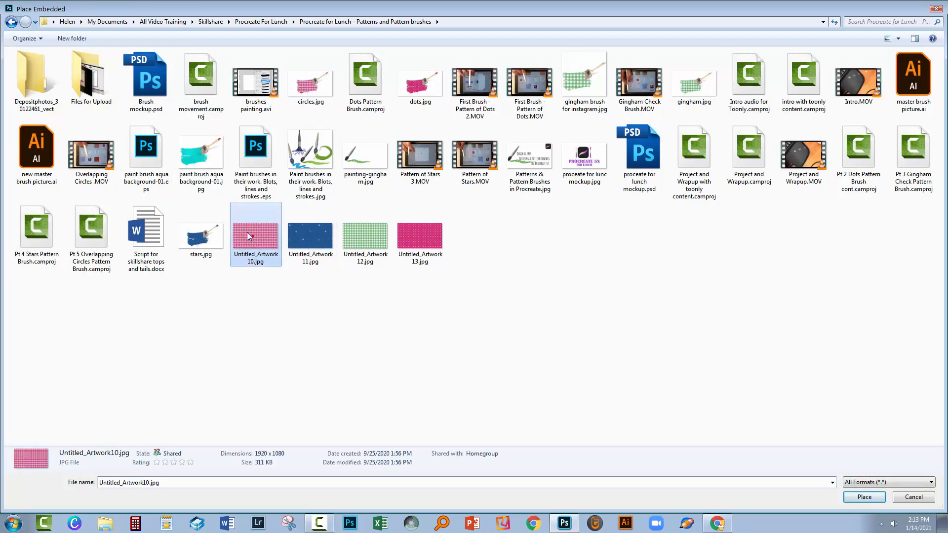
click(864, 497)
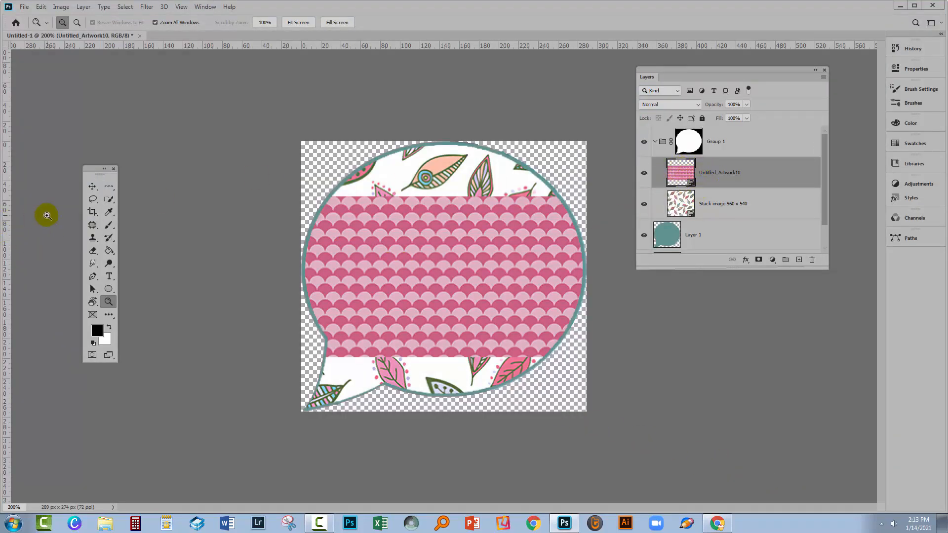
Enlarge the Untitled_Artwork10 pattern to about 517 by 292 px and reposition it so it covers the whole bubble
click(92, 187)
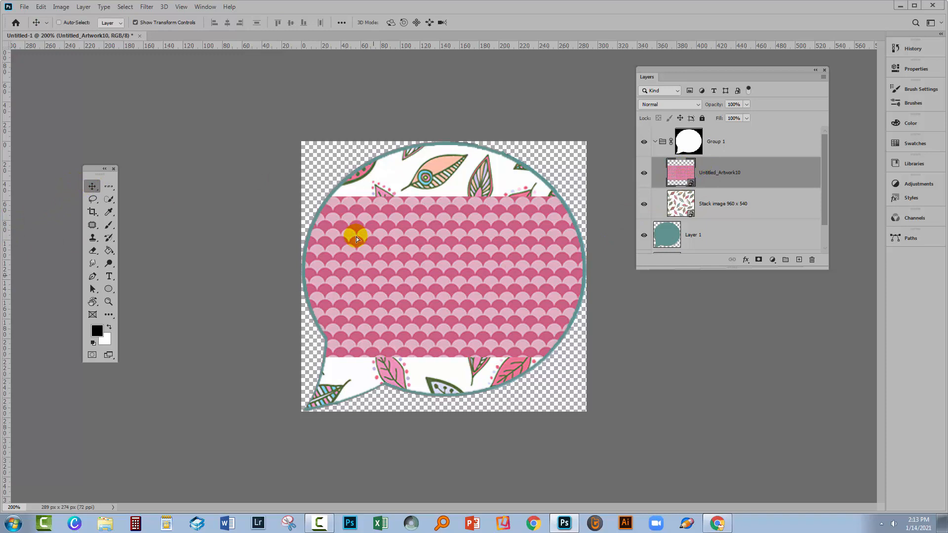
drag(433, 277, 410, 211)
drag(563, 290, 773, 450)
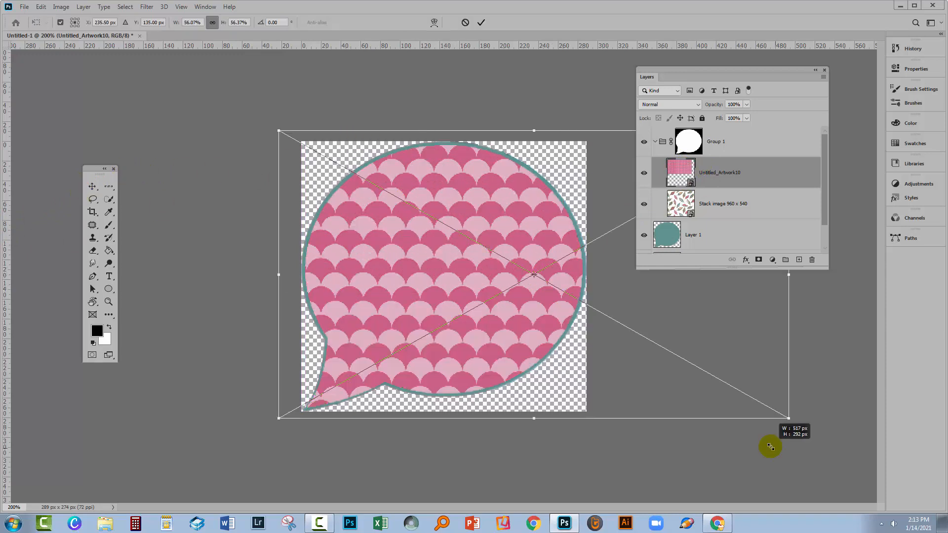
drag(494, 334, 422, 335)
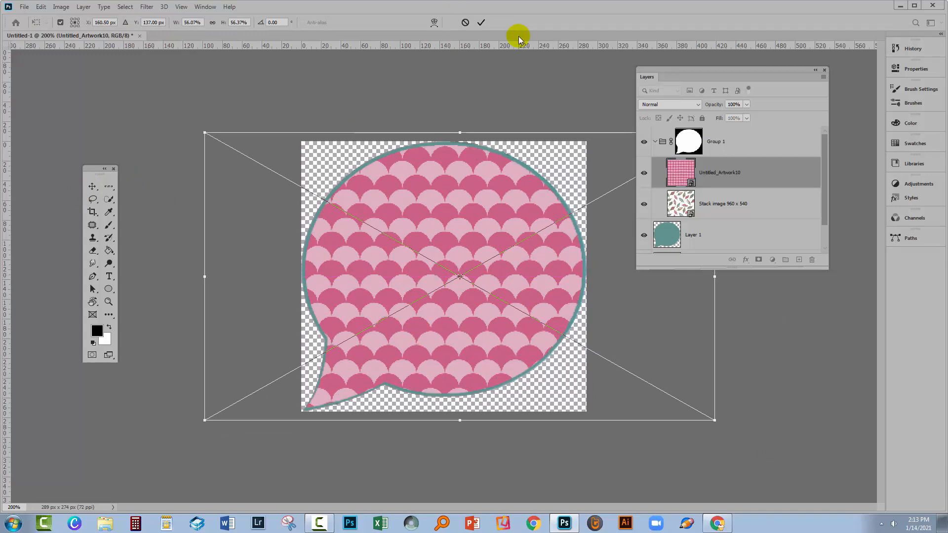
click(480, 22)
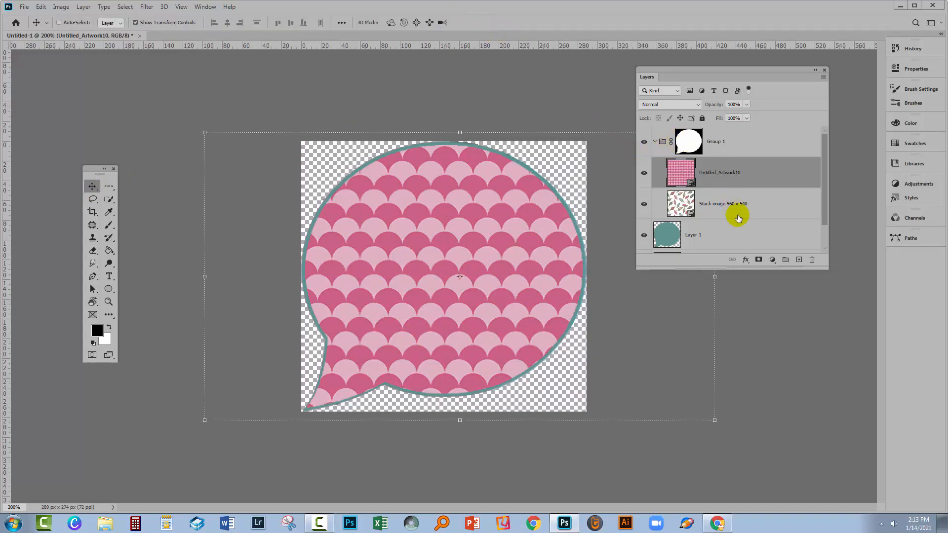
Hide the Untitled_Artwork10 layer and delete it from the masked group
click(735, 231)
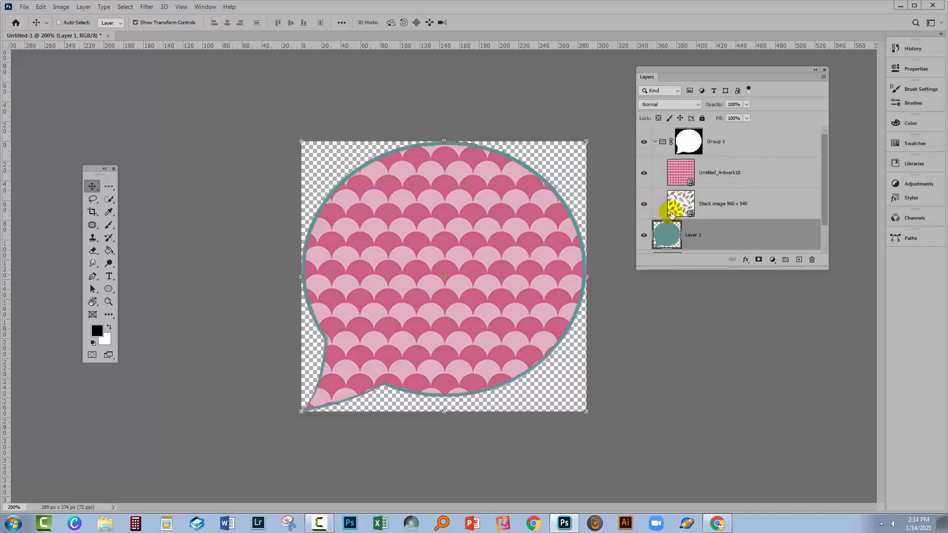
click(644, 174)
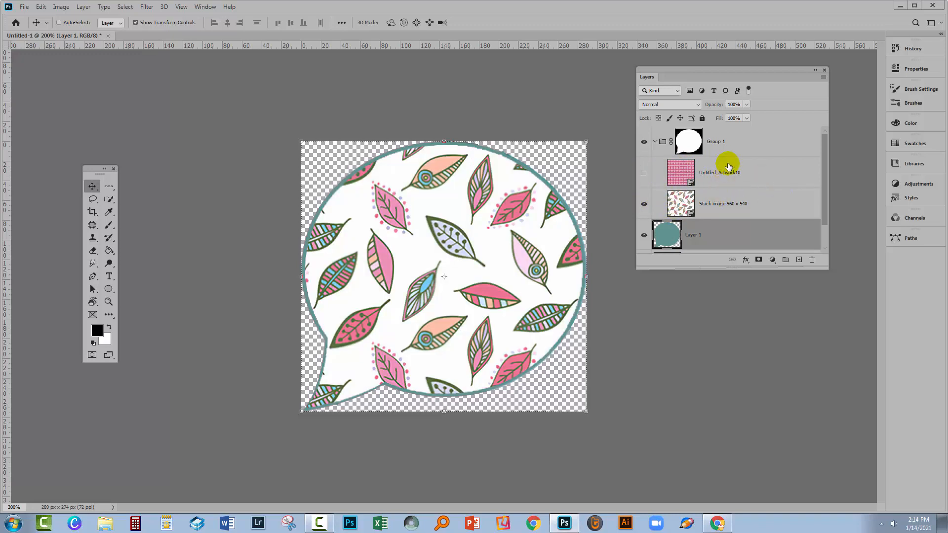
drag(728, 165, 812, 260)
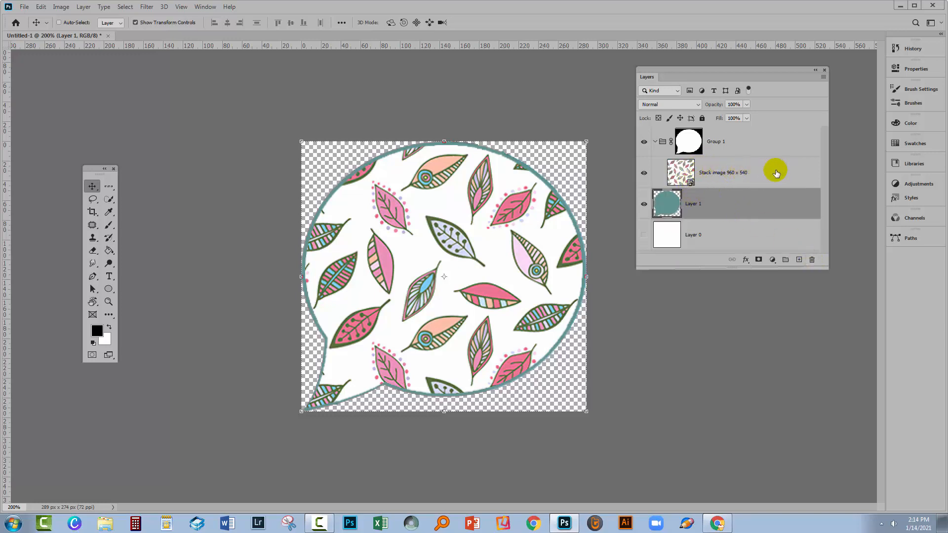
Replace the contents of the Stack image smart object with Untitled_Artwork10.jpg and switch to the Ellipse tool
right_click(757, 173)
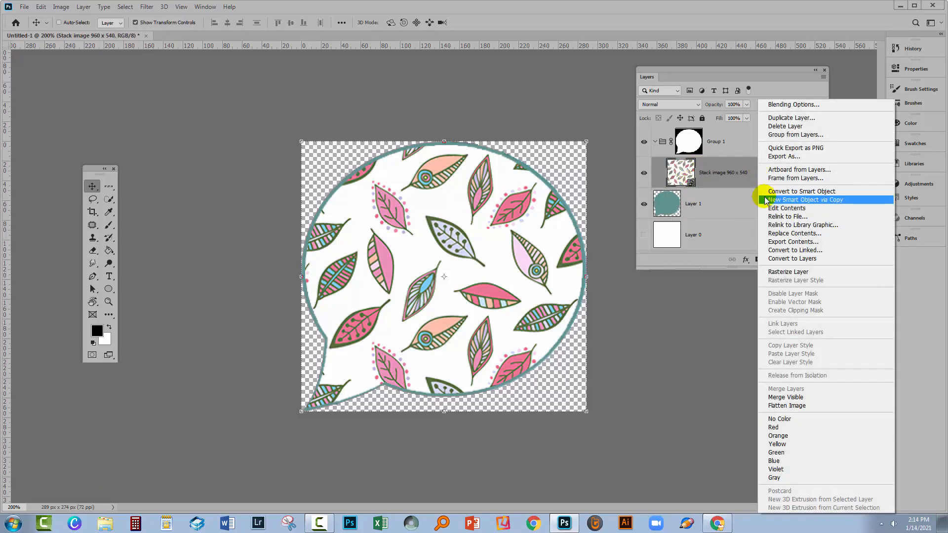
click(771, 233)
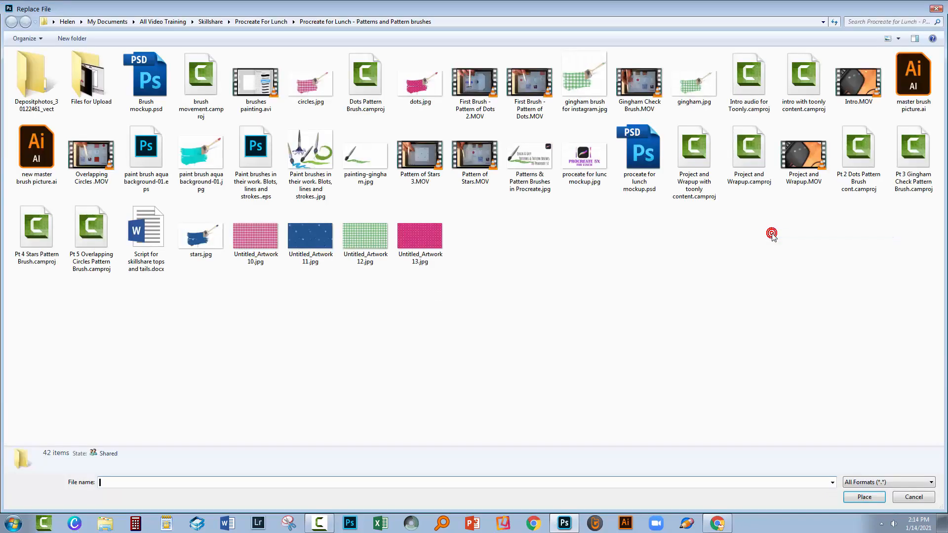
click(256, 237)
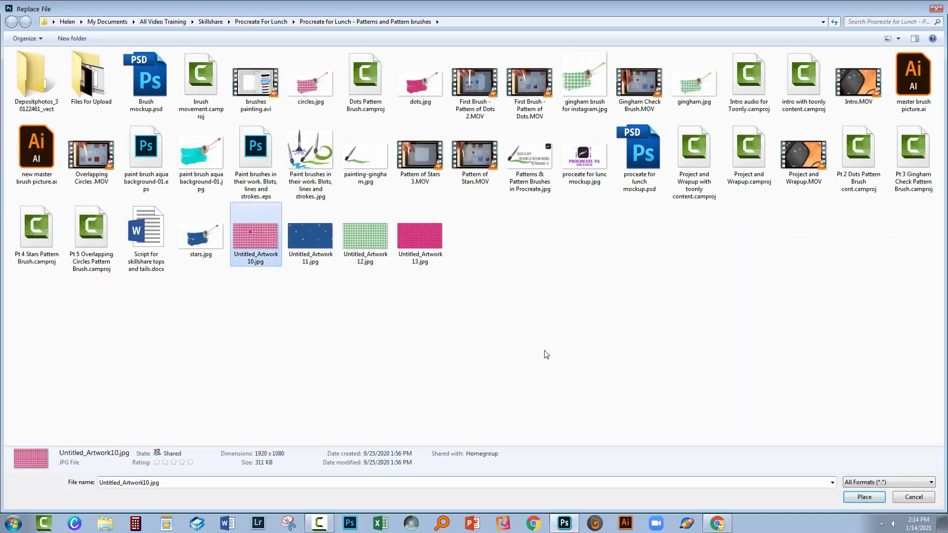
click(863, 497)
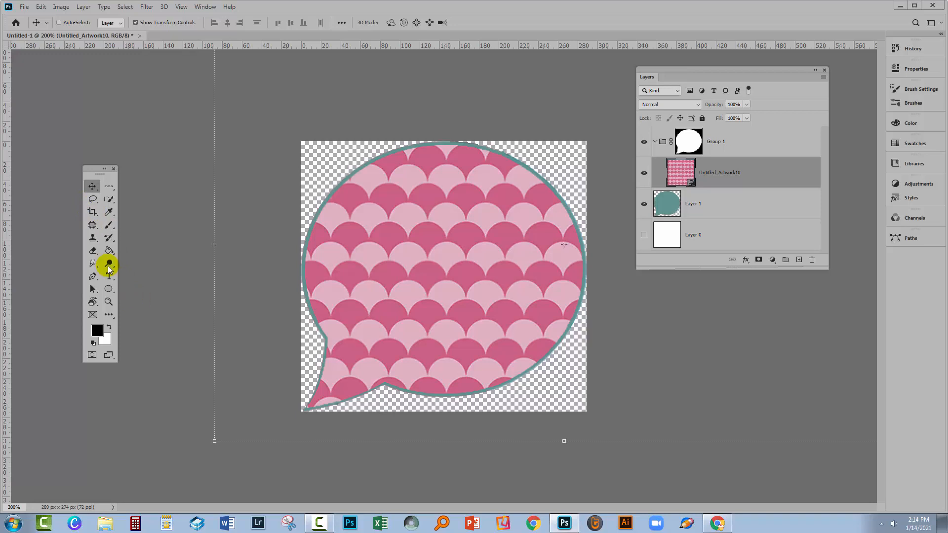
click(107, 288)
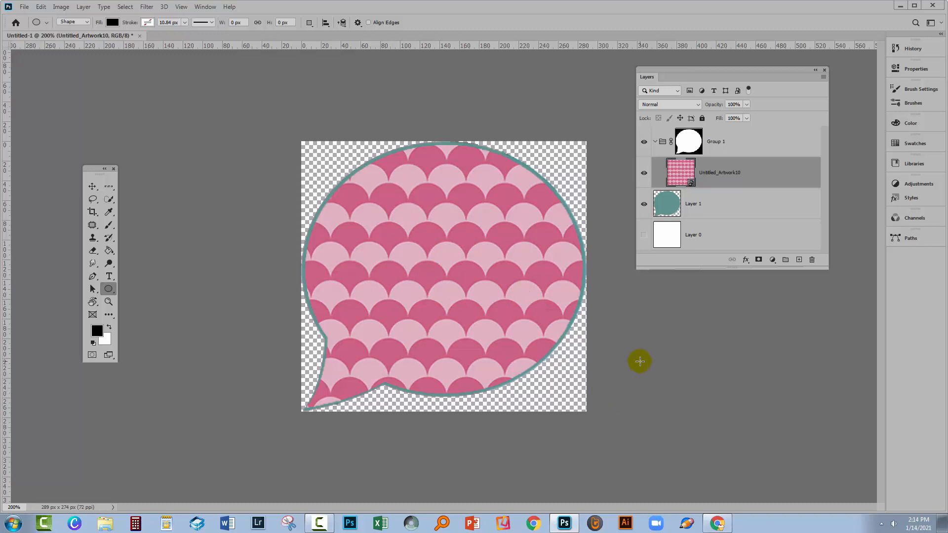
Save the finished bubble as a PNG file named "toonly bubble", accepting the default PNG options
click(22, 7)
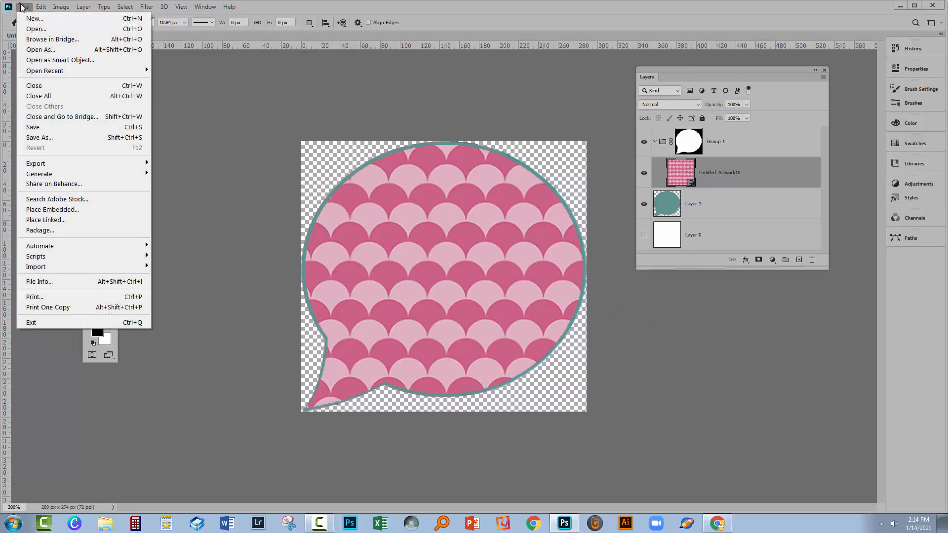
click(42, 129)
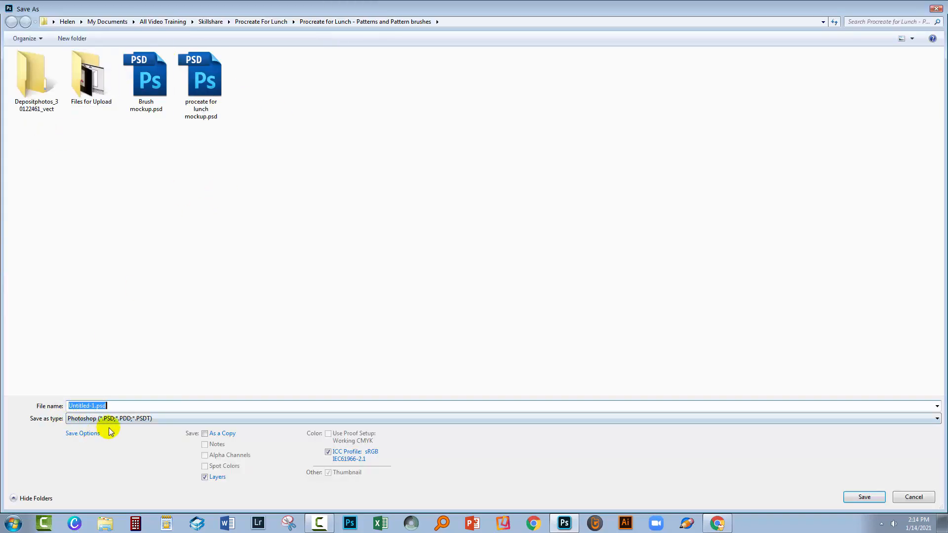
click(144, 419)
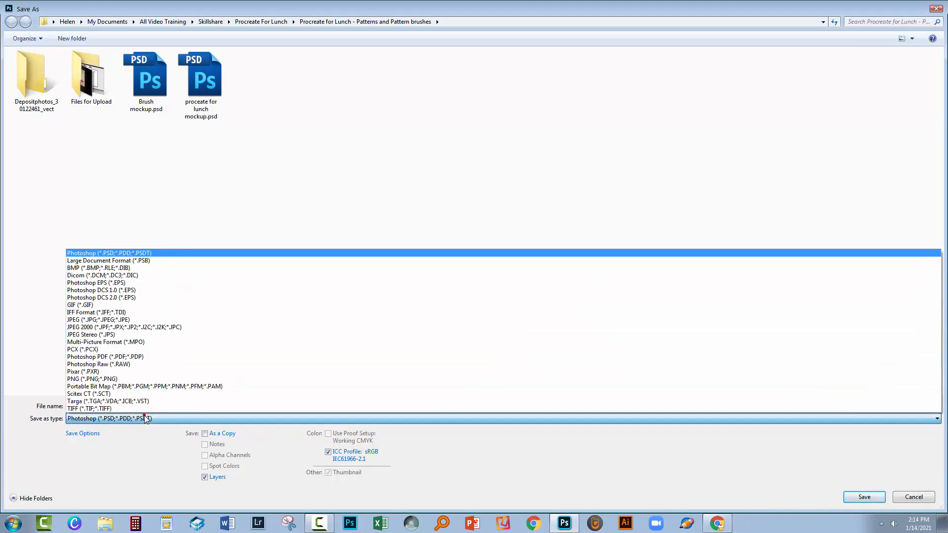
click(141, 379)
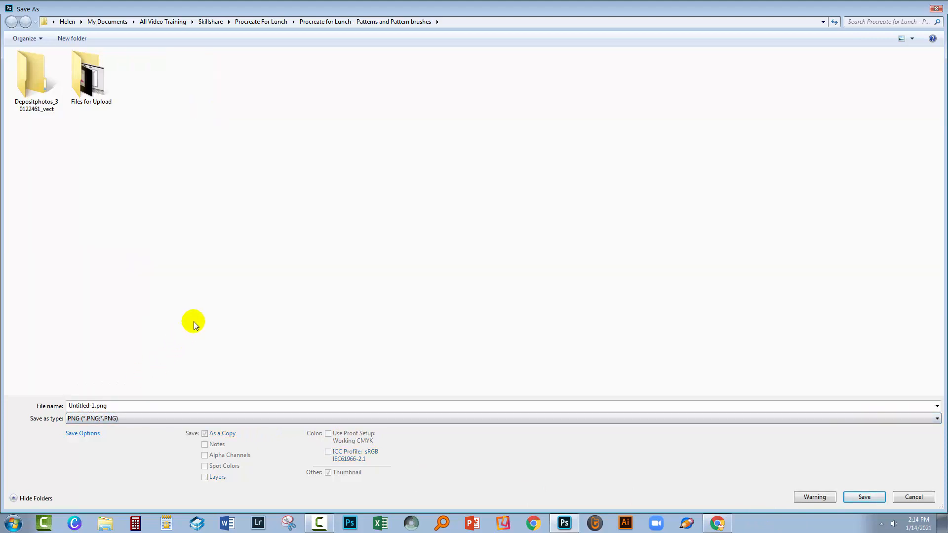
click(163, 410)
text(toonly bubbl)
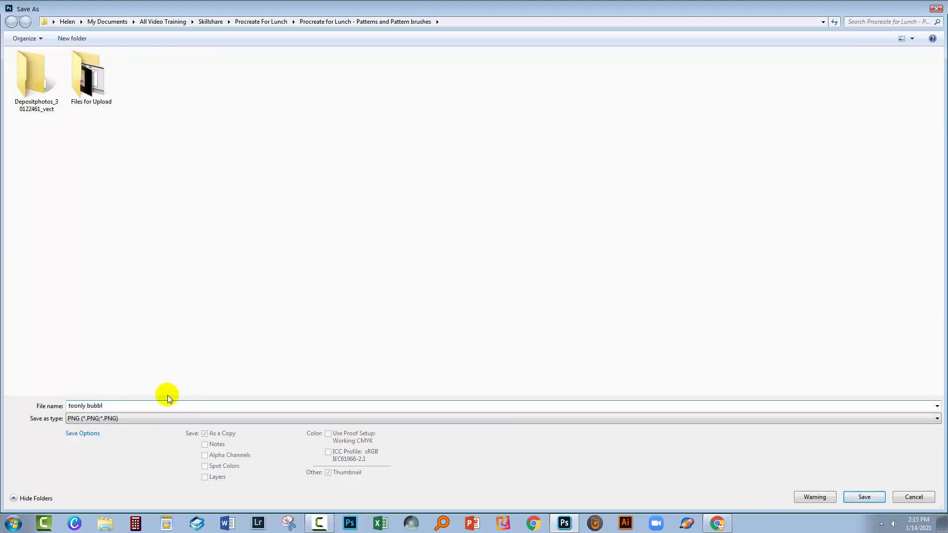
text(e)
click(863, 498)
click(518, 266)
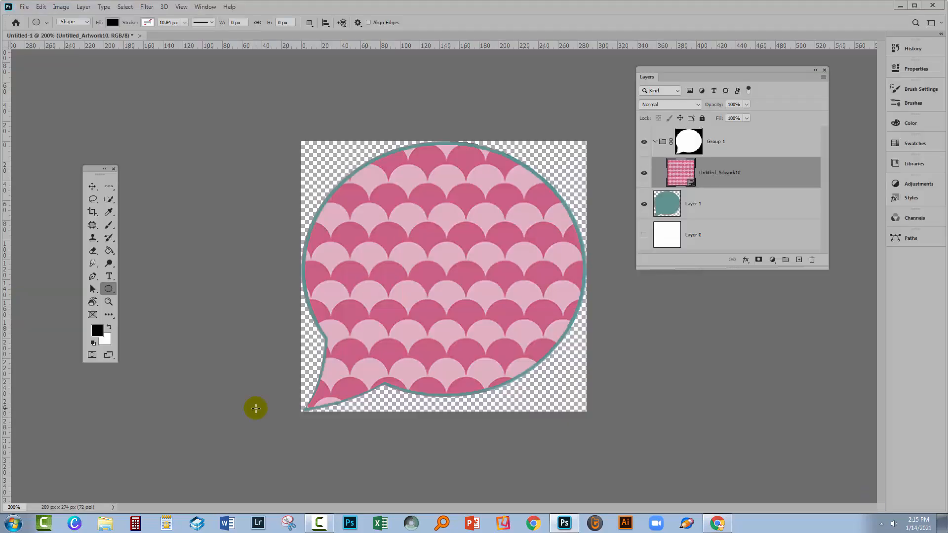